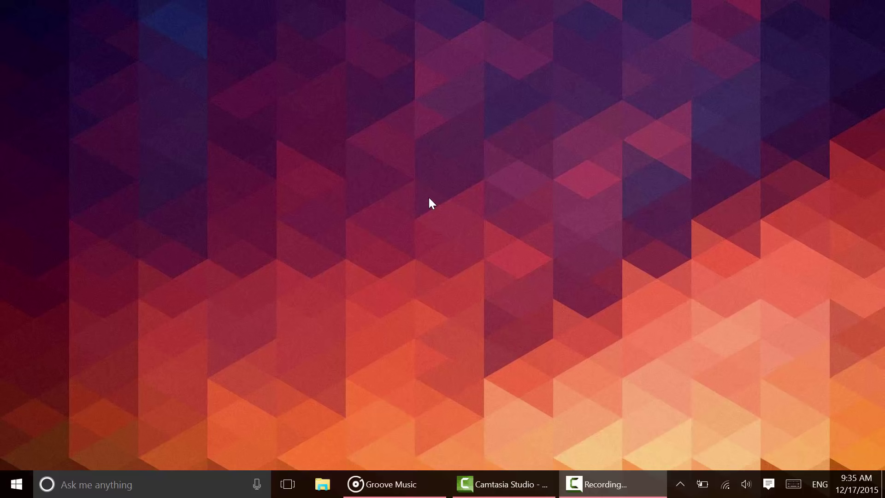
# Switch to Groove Music and open its settings to look over the available options.
pyautogui.click(391, 484)
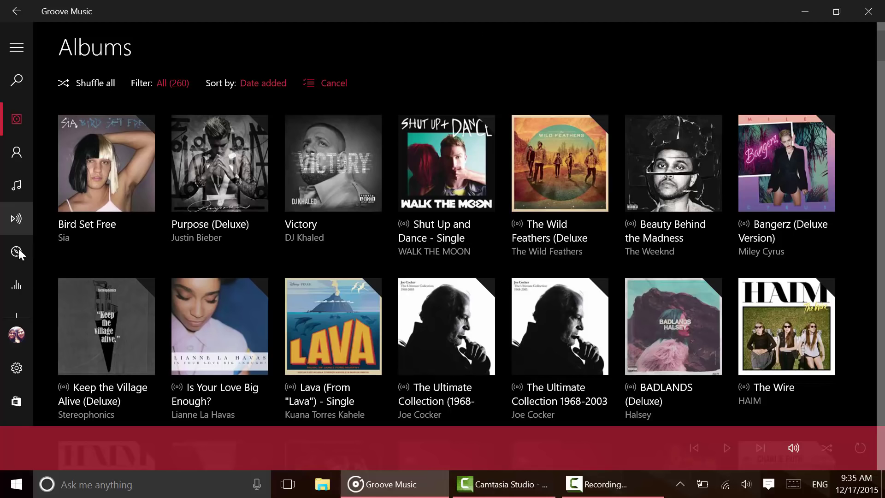
pyautogui.click(16, 376)
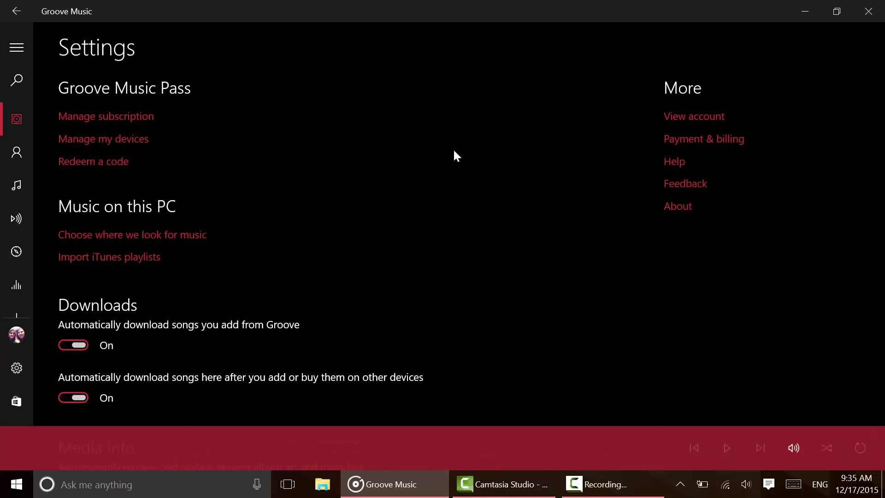
pyautogui.scroll(-5, 419, 213)
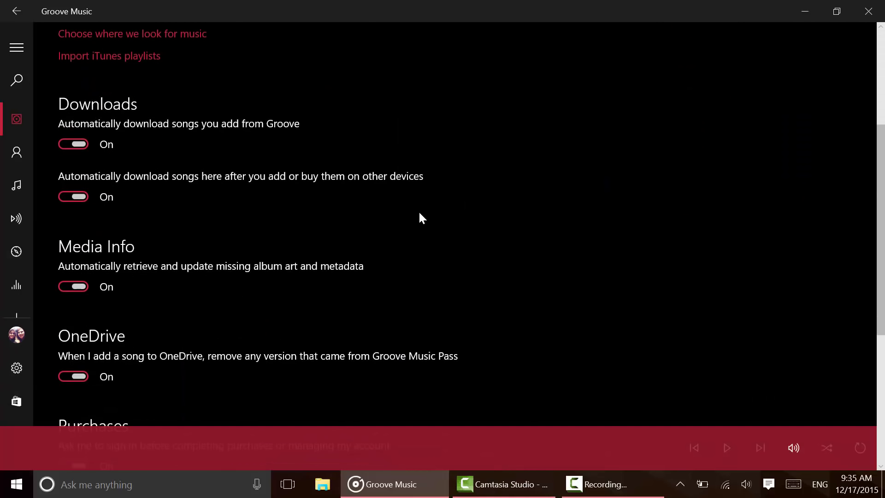
pyautogui.scroll(-5, 420, 214)
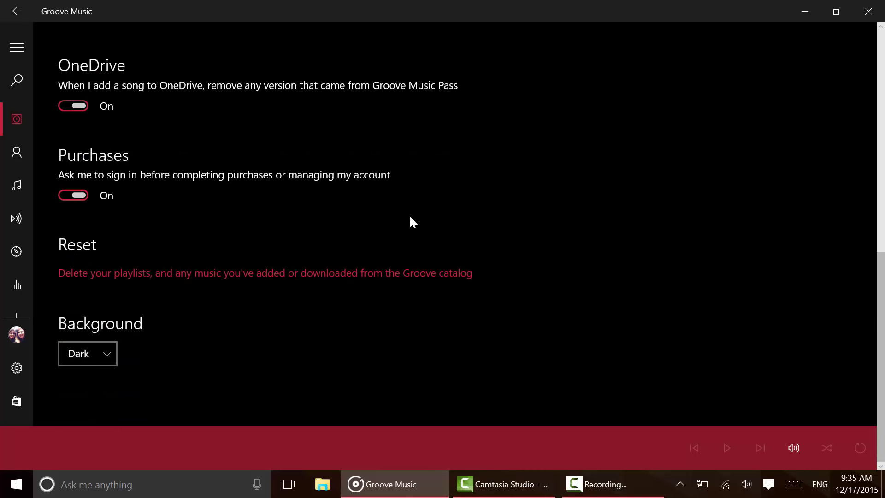
pyautogui.scroll(5, 410, 221)
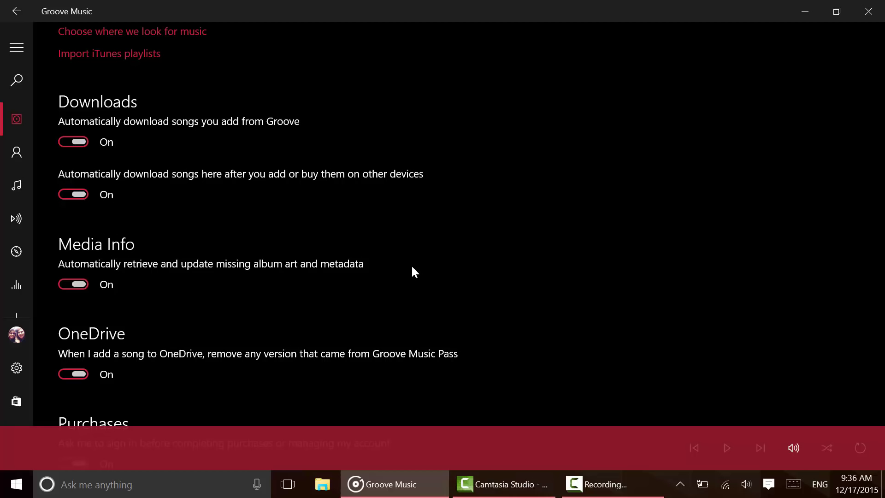
pyautogui.scroll(2, 219, 292)
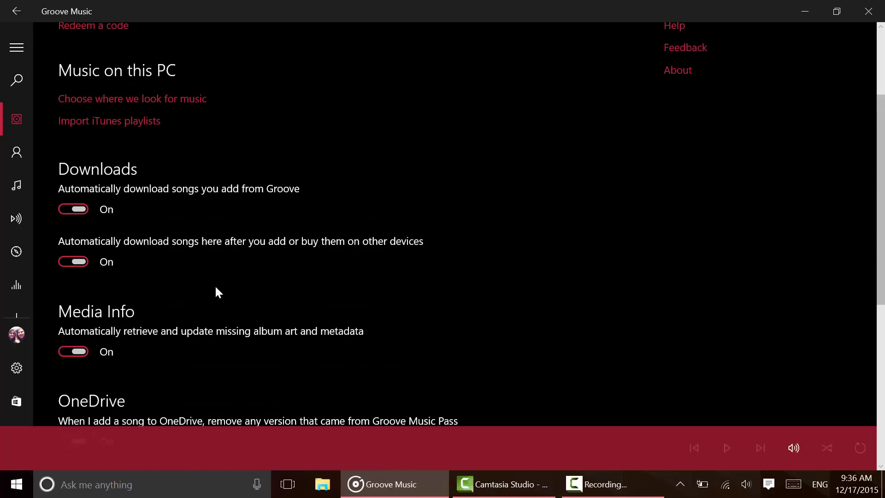
pyautogui.scroll(4, 215, 287)
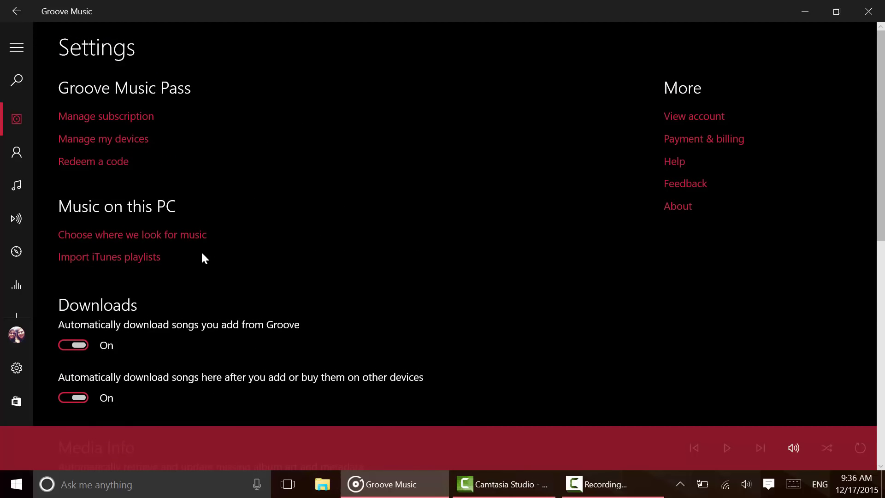
# Check which folders are watched for local music, and view the iTunes playlist import prompt without importing.
pyautogui.click(89, 235)
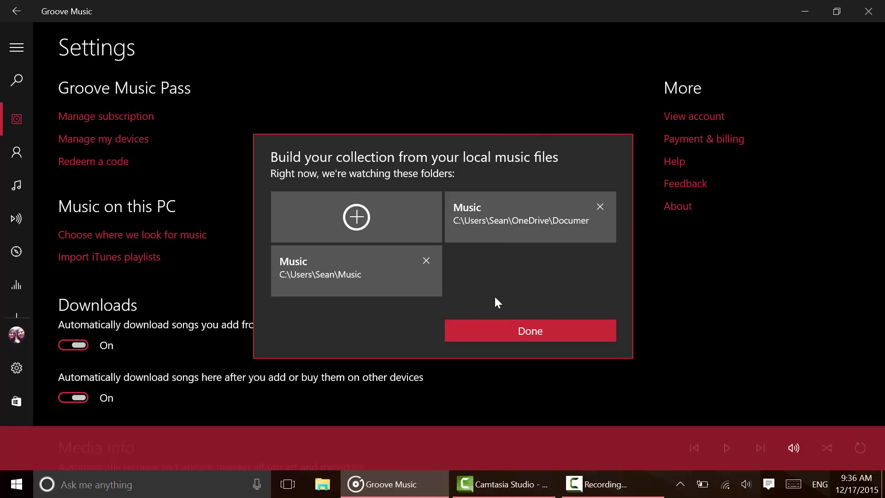
pyautogui.click(512, 337)
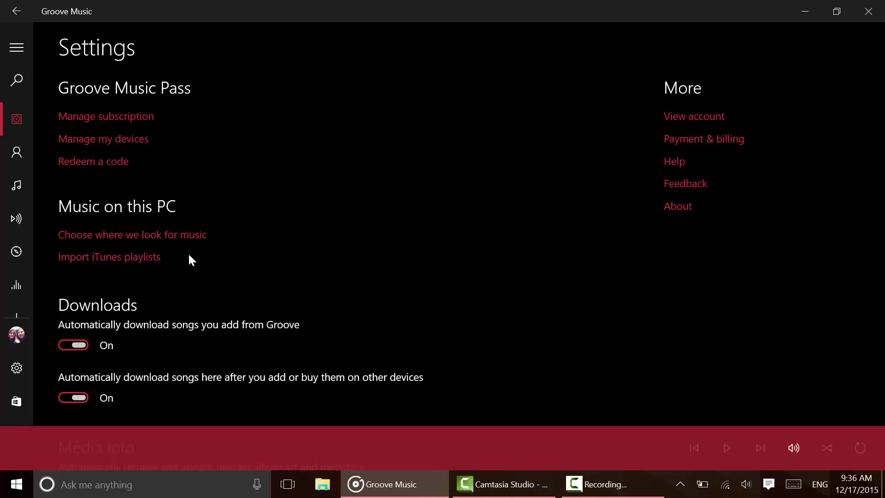
pyautogui.click(157, 262)
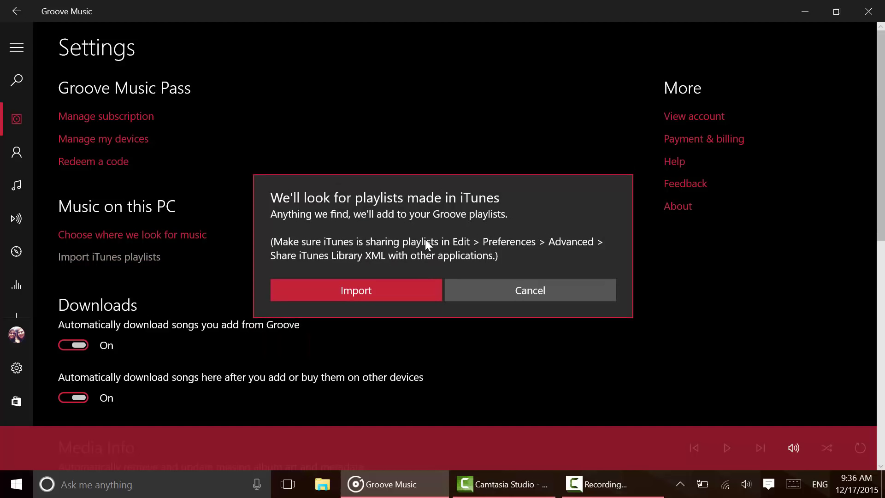
pyautogui.click(544, 286)
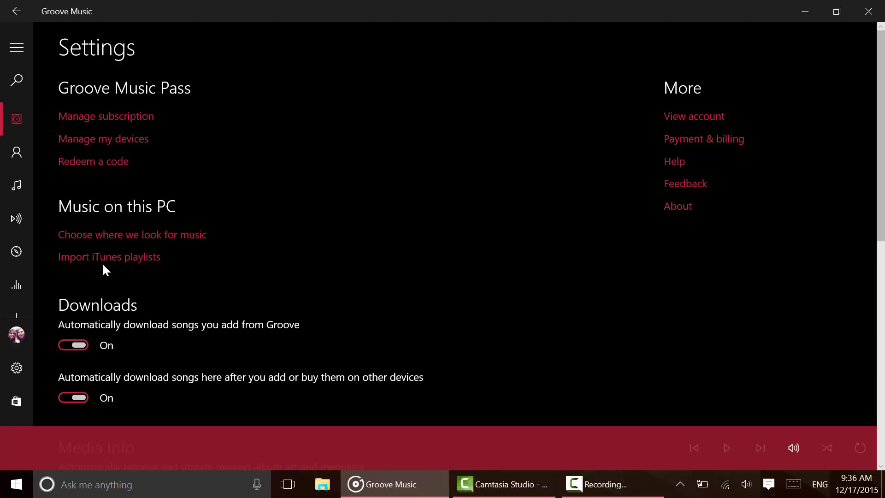
# Examine the Downloads, Media Info, OneDrive, Purchases, Reset and Background settings.
pyautogui.scroll(-1, 399, 246)
pyautogui.scroll(-1, 399, 246)
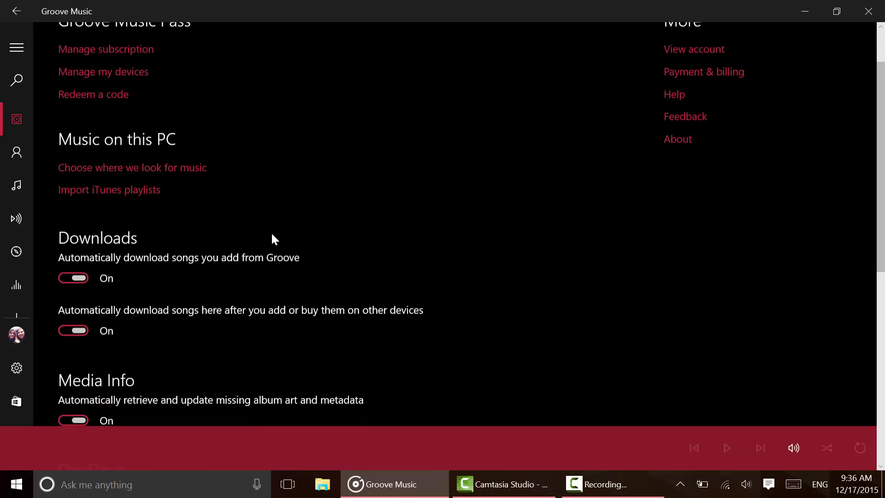
pyautogui.scroll(-4, 139, 279)
pyautogui.scroll(-4, 145, 273)
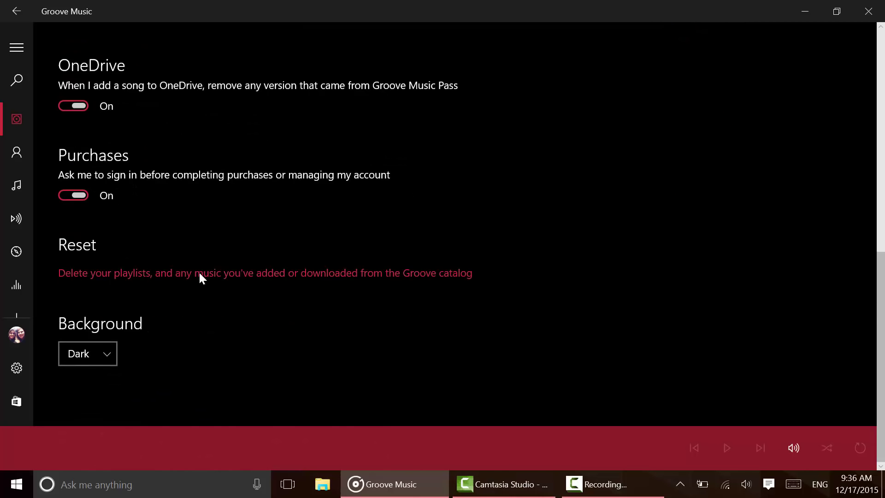
pyautogui.scroll(3, 201, 272)
pyautogui.scroll(6, 527, 315)
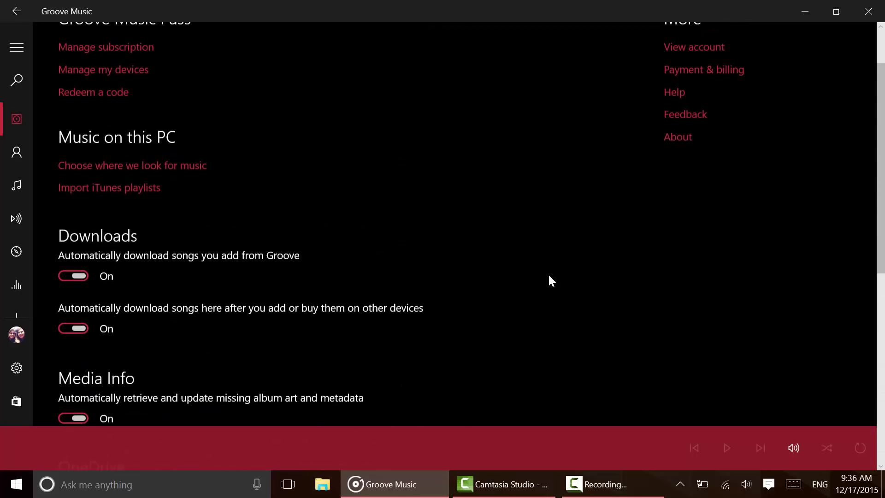
pyautogui.scroll(-6, 157, 281)
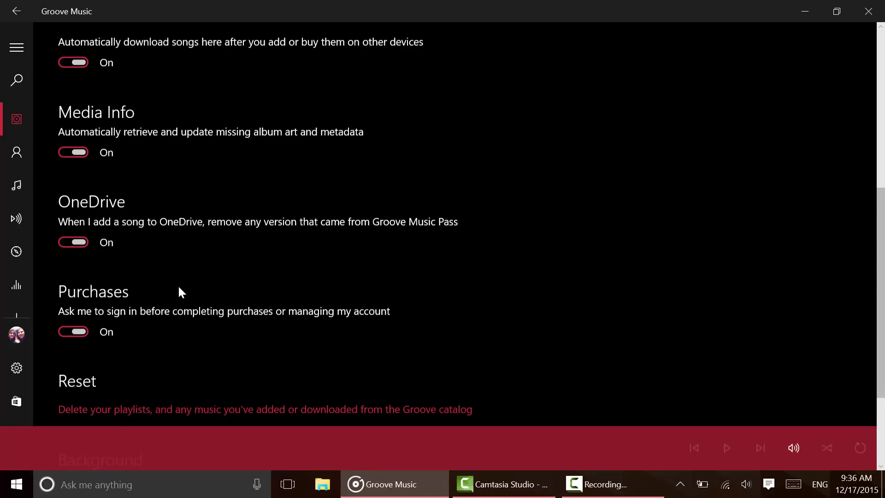
pyautogui.moveTo(152, 218)
pyautogui.hotkey('shift', 'Tab')
pyautogui.scroll(1, 461, 307)
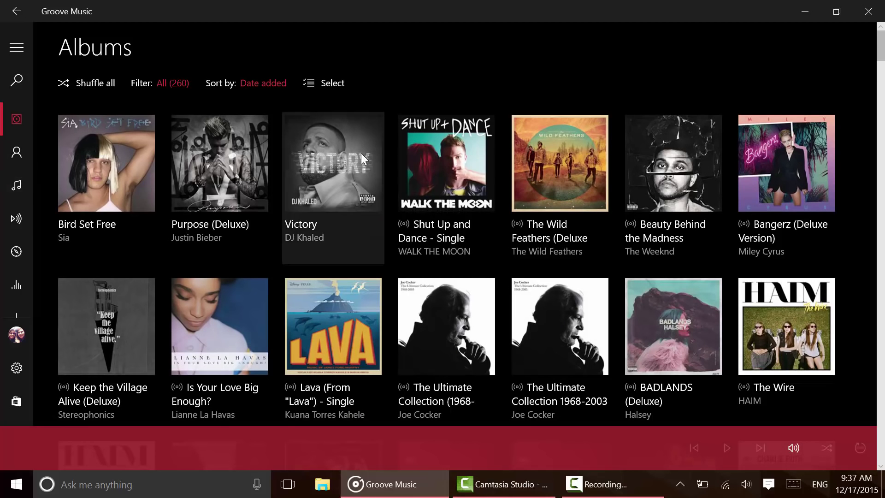
# Browse the music collection by album and by artist.
pyautogui.scroll(-10, 477, 221)
pyautogui.scroll(-3, 481, 231)
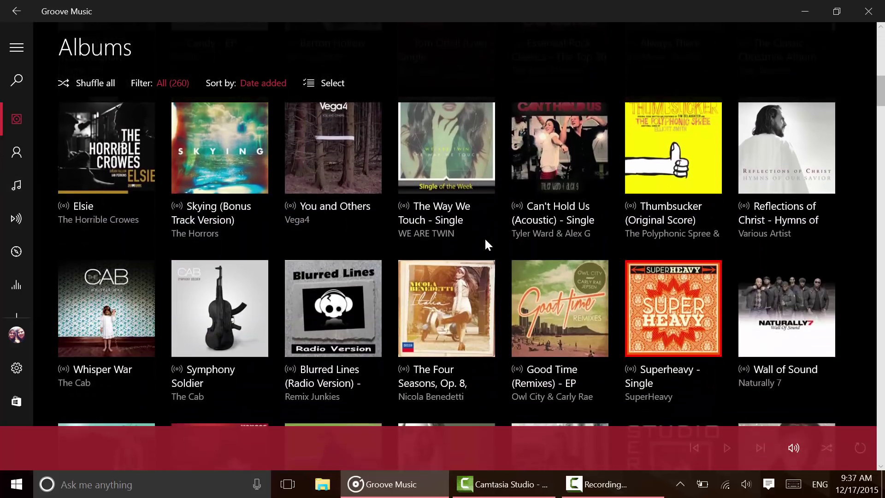
pyautogui.scroll(-9, 295, 292)
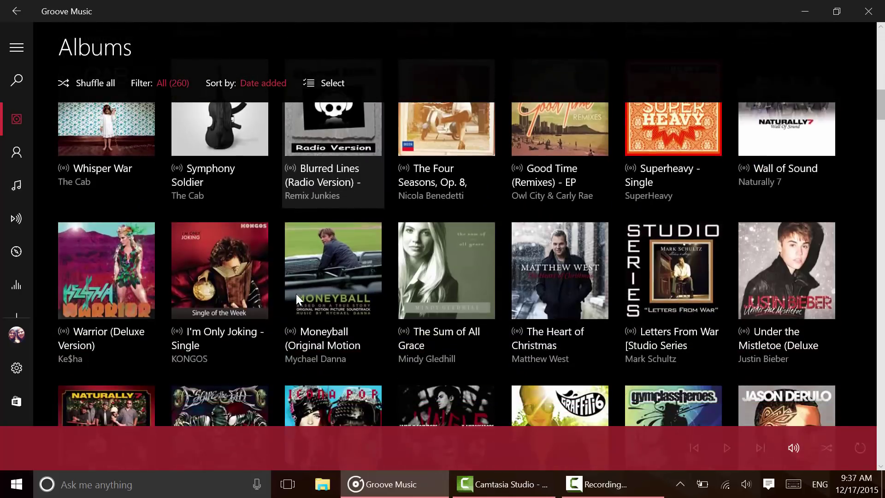
pyautogui.scroll(-6, 296, 292)
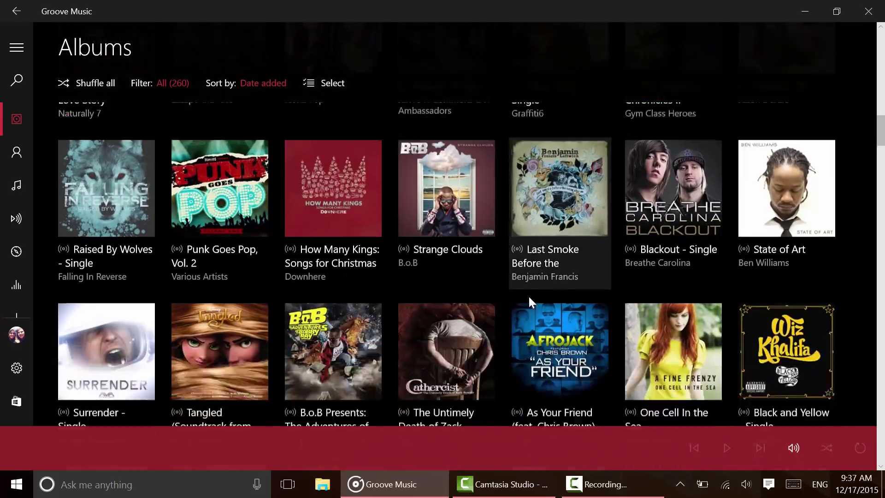
pyautogui.scroll(20, 543, 300)
pyautogui.scroll(5, 558, 306)
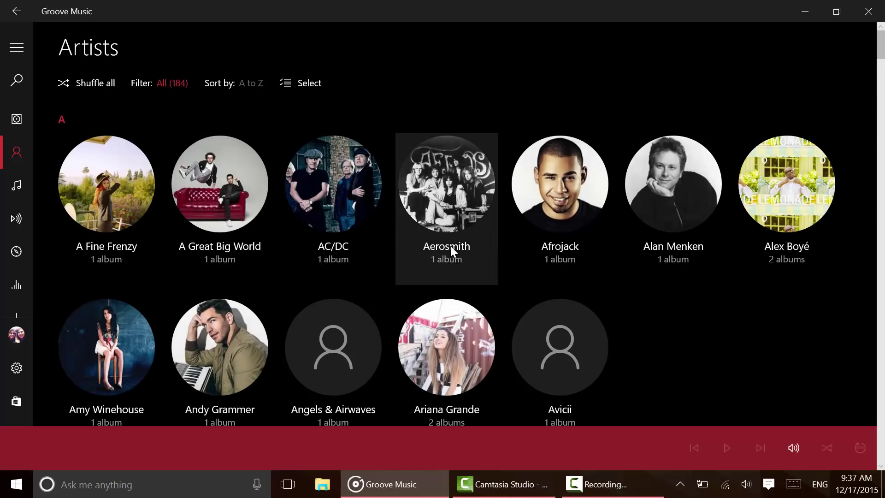
pyautogui.scroll(-5, 450, 245)
pyautogui.scroll(-3, 462, 255)
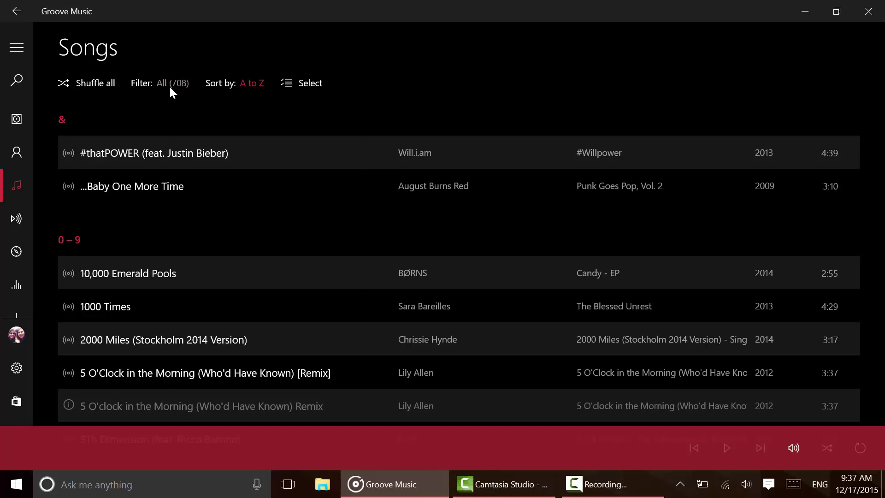
# Filter the songs list to Only on this device, and restore the filter to All.
pyautogui.click(168, 85)
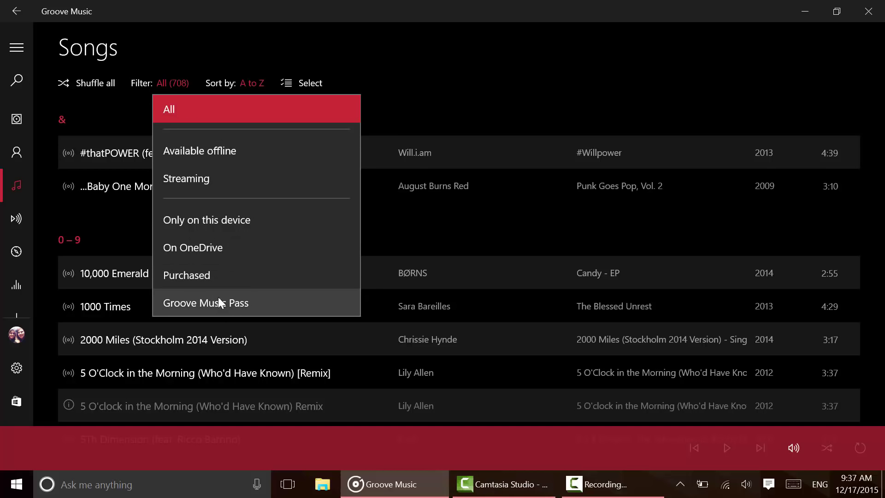
pyautogui.click(222, 220)
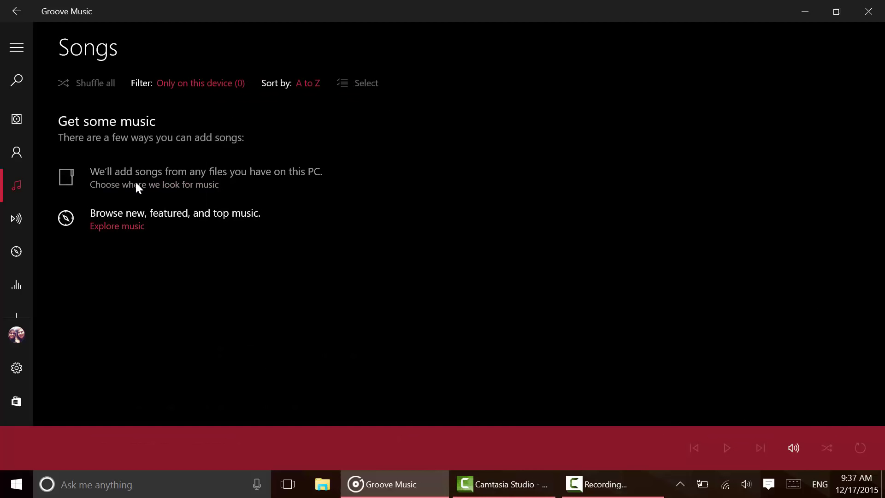
pyautogui.click(211, 82)
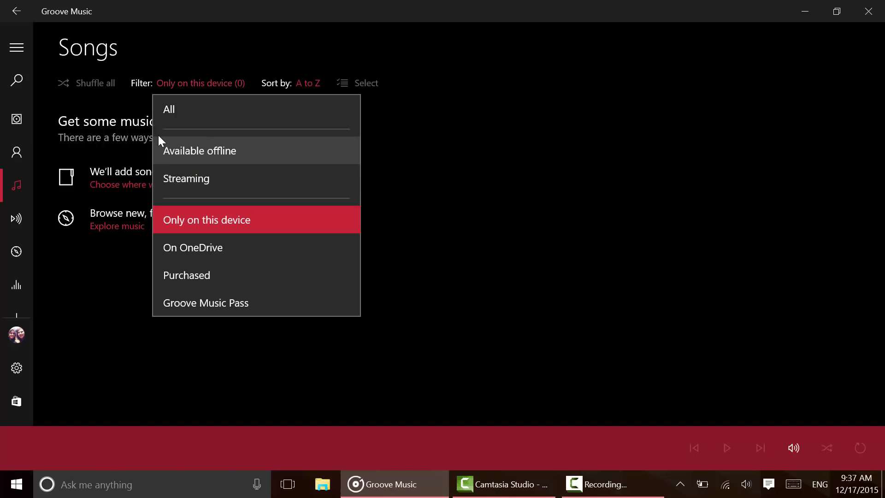
pyautogui.click(191, 109)
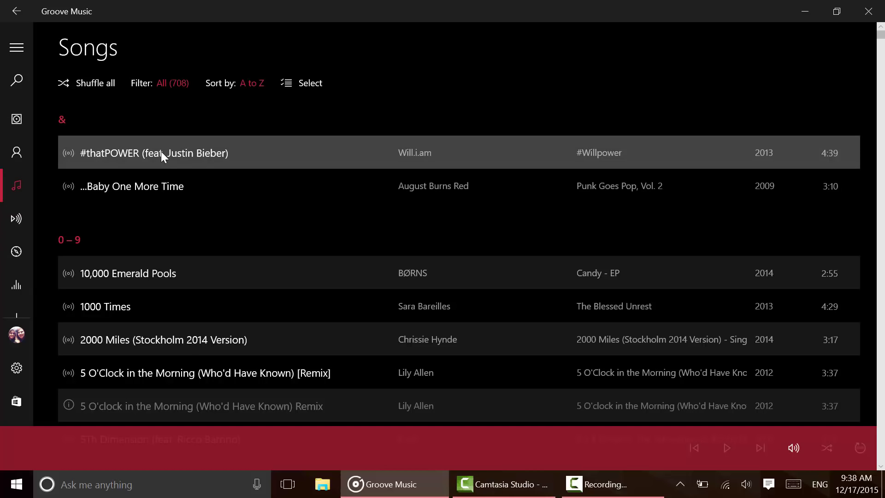
# View the actions available for the song "#thatPOWER (feat. Justin Bieber)" and dismiss them without choosing one.
pyautogui.rightClick(162, 153)
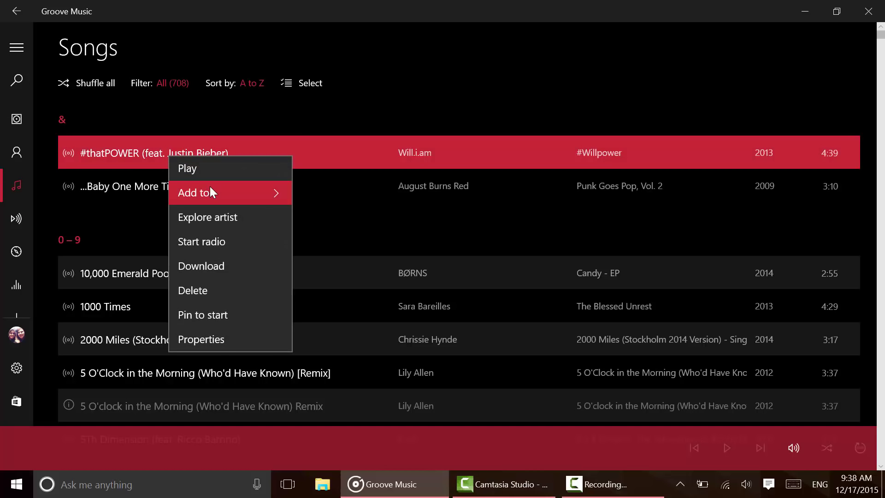
pyautogui.moveTo(211, 188)
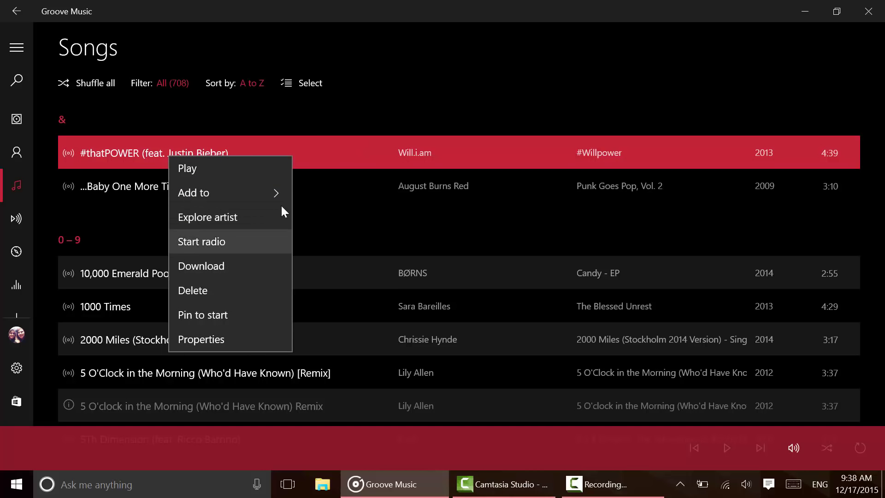
pyautogui.click(424, 95)
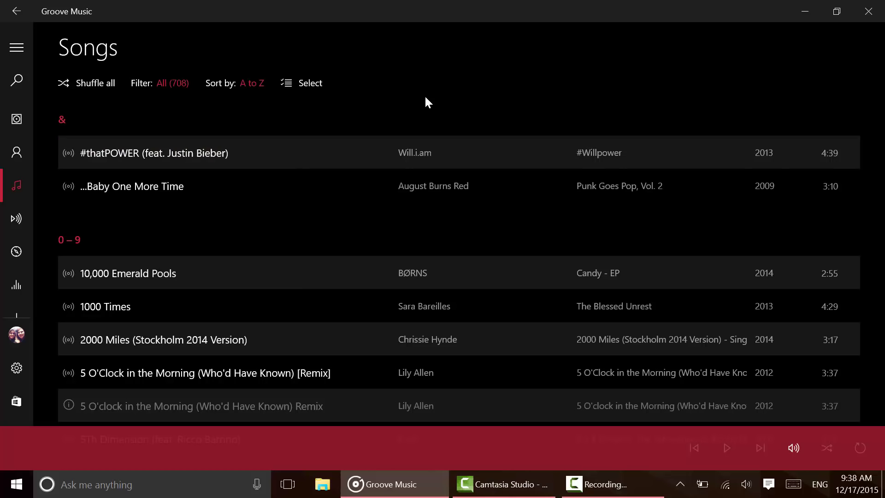
# Look through the saved playlists and open the Christmas playlist to view its songs.
pyautogui.click(17, 57)
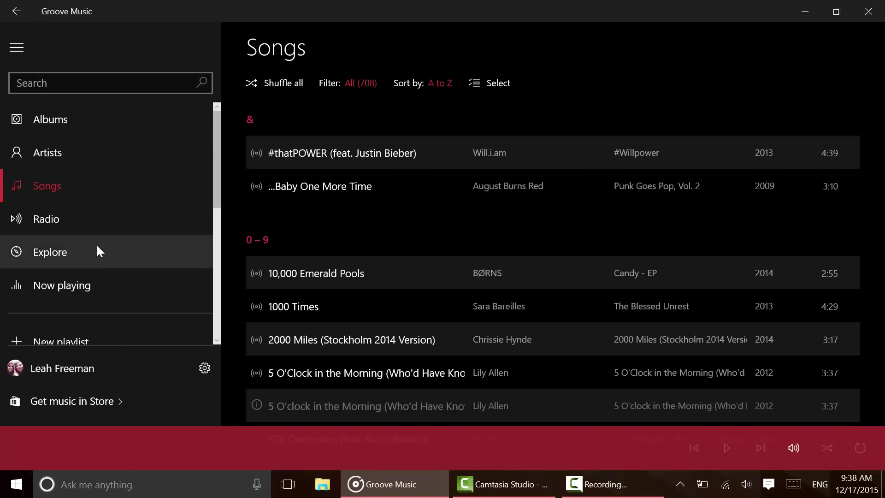
pyautogui.scroll(-2, 97, 251)
pyautogui.scroll(-3, 69, 210)
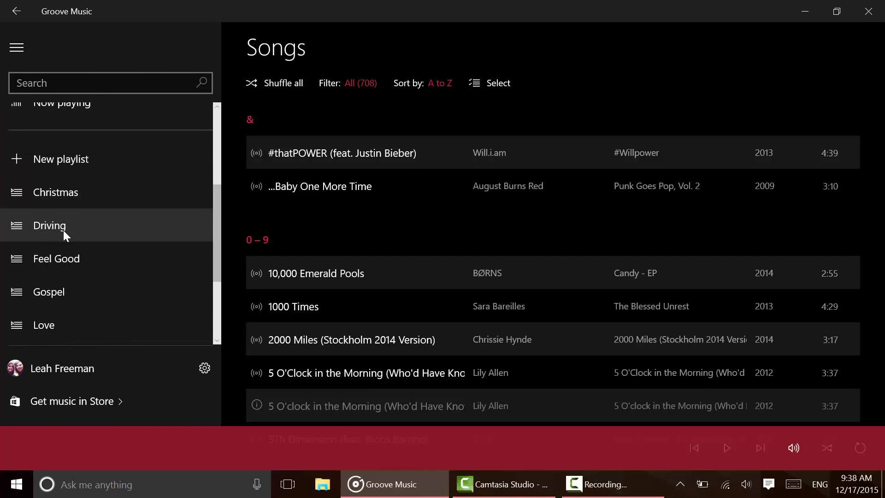
pyautogui.scroll(-3, 64, 228)
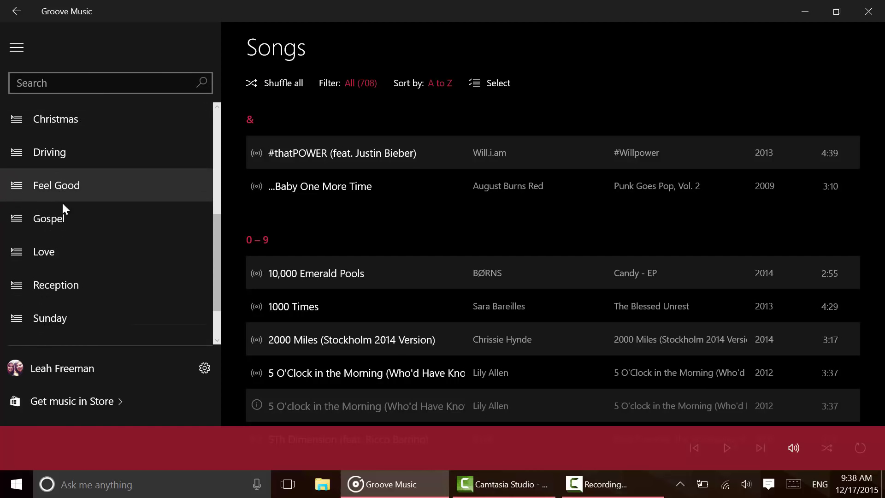
pyautogui.scroll(-1, 118, 302)
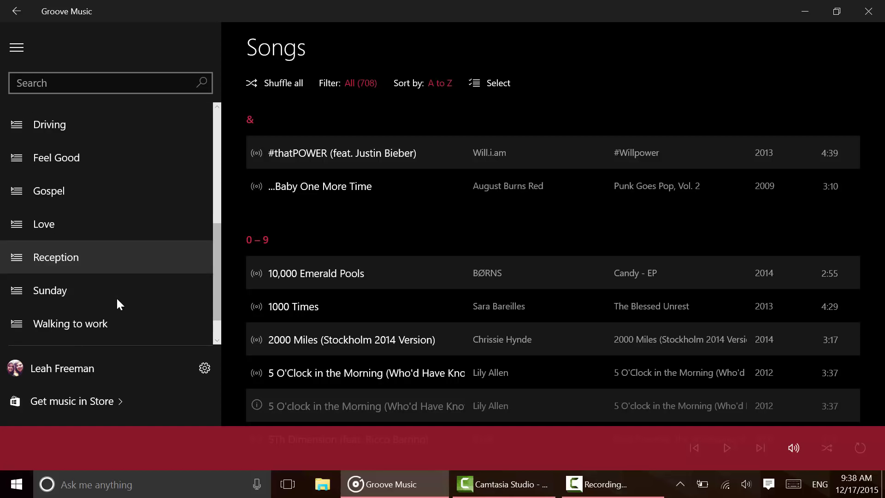
pyautogui.scroll(2, 92, 249)
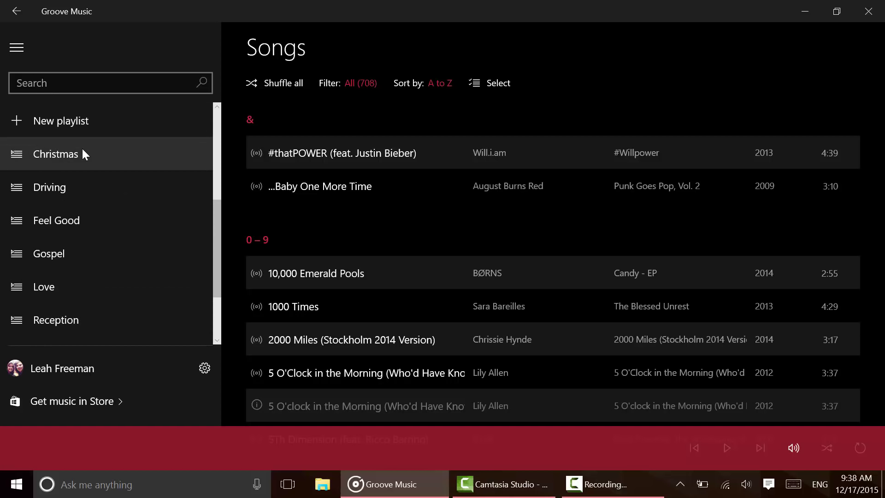
pyautogui.click(81, 153)
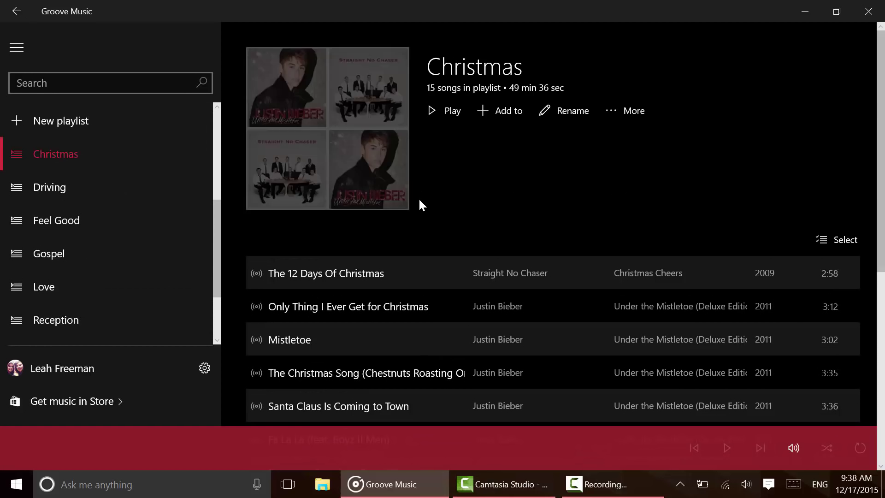
pyautogui.scroll(-3, 420, 204)
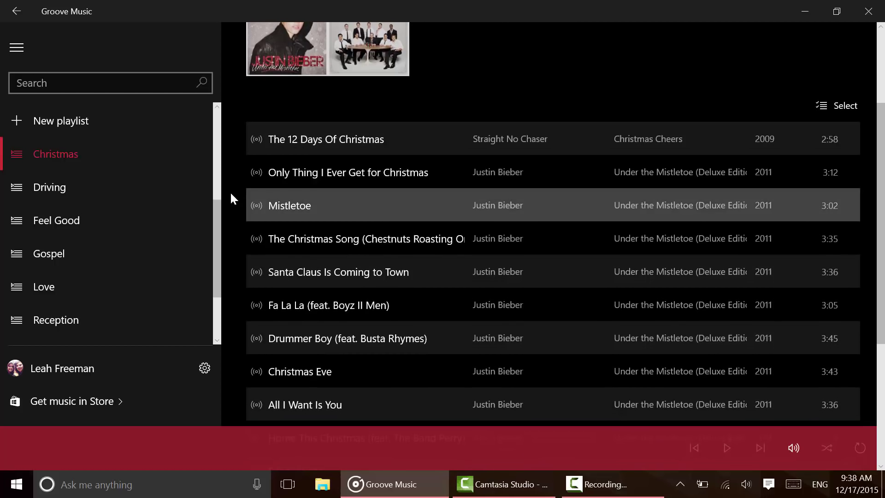
# Look through all the songs in the Christmas playlist and return to its header.
pyautogui.scroll(-3, 323, 203)
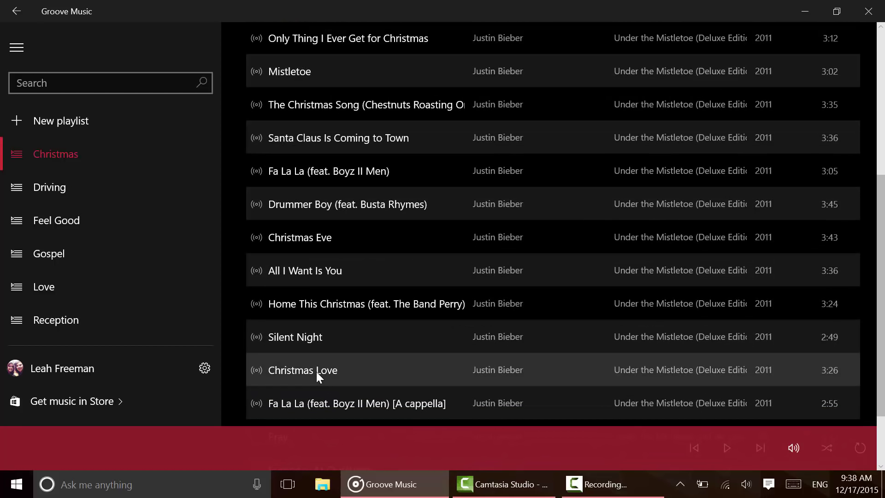
pyautogui.scroll(3, 411, 251)
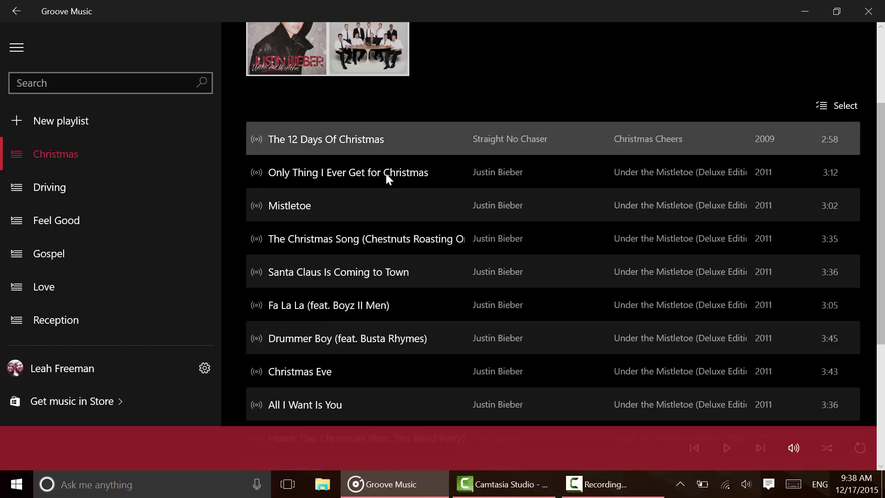
pyautogui.scroll(-3, 416, 254)
pyautogui.scroll(3, 416, 253)
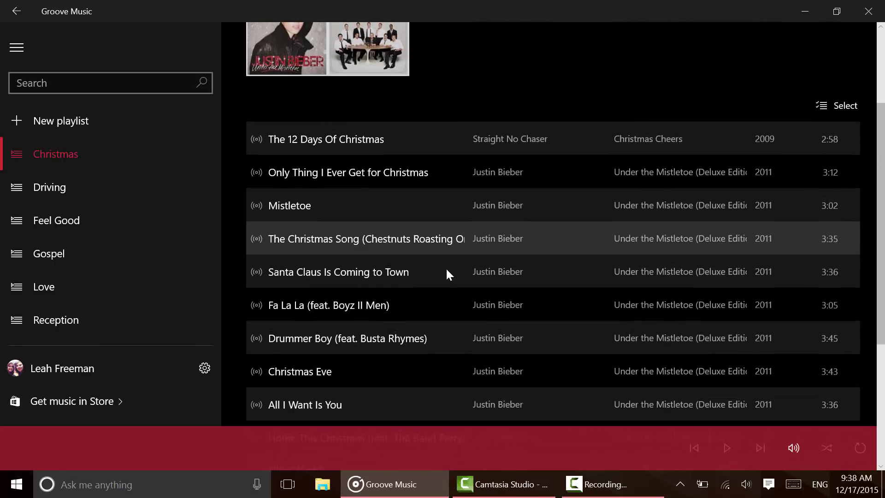
pyautogui.scroll(-4, 357, 358)
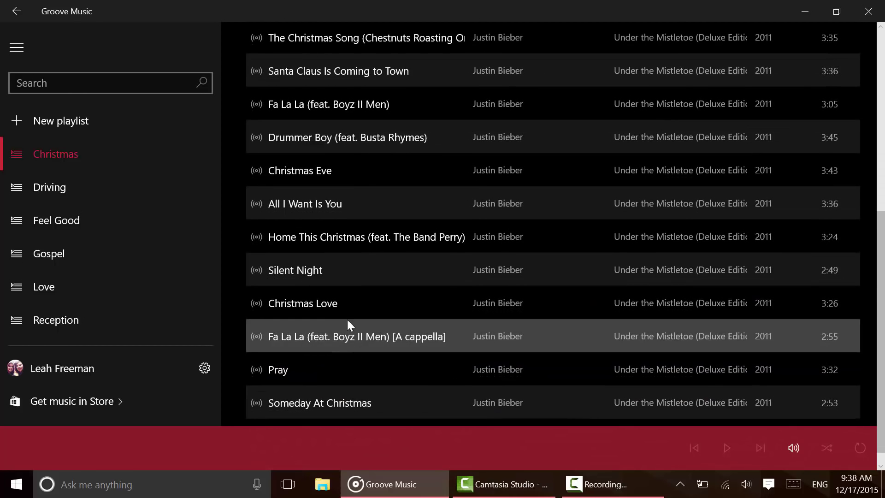
pyautogui.scroll(7, 433, 314)
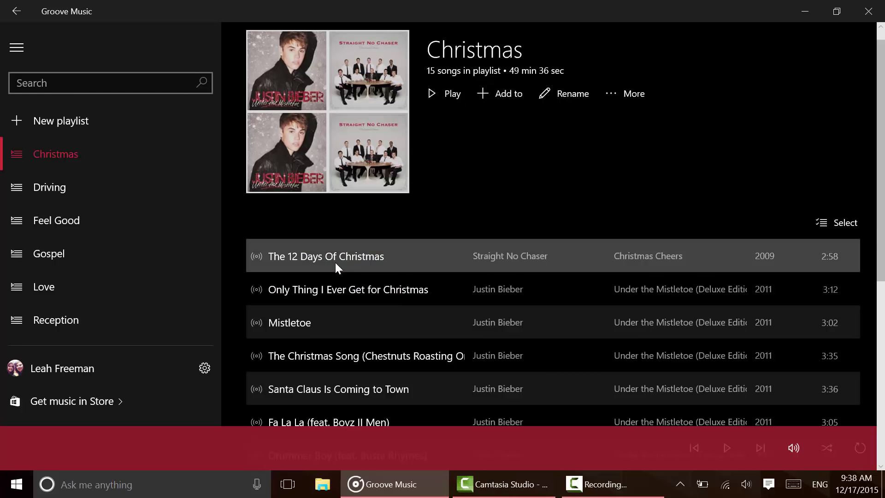
# View the actions for "The 12 Days Of Christmas", including its additional Download, Pin to start and Properties options, and dismiss them.
pyautogui.rightClick(352, 263)
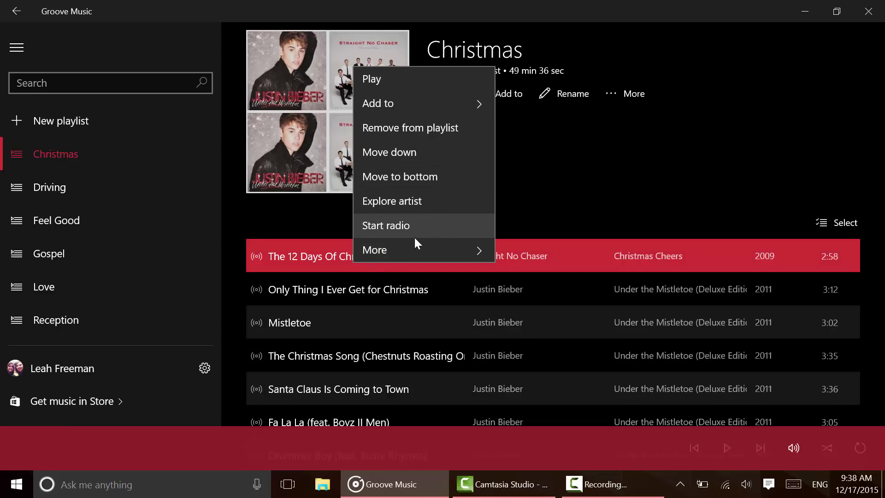
pyautogui.moveTo(445, 253)
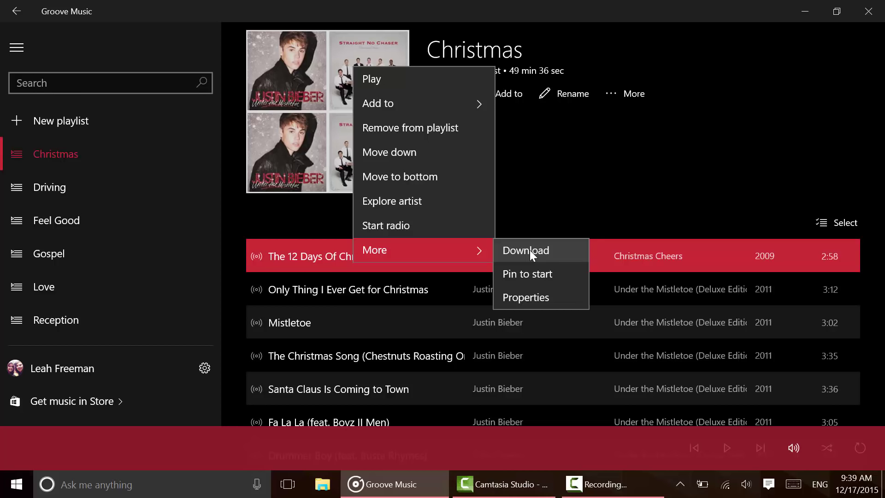
pyautogui.click(673, 131)
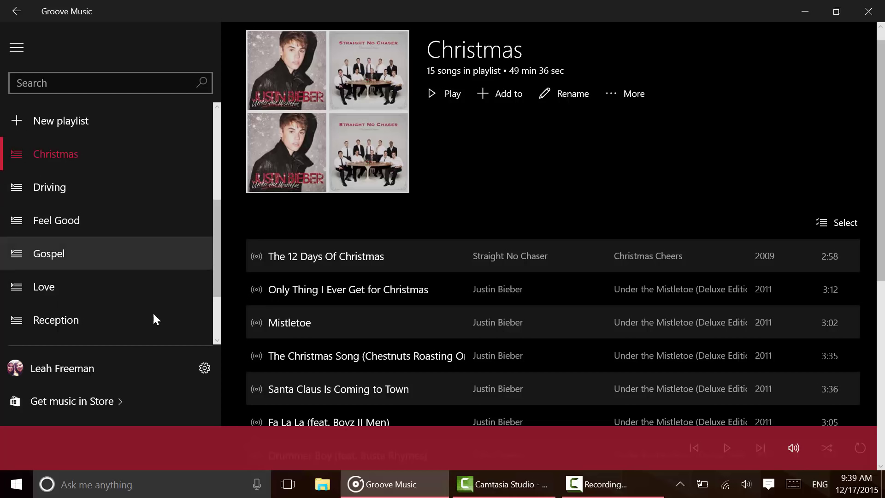
pyautogui.scroll(-3, 105, 273)
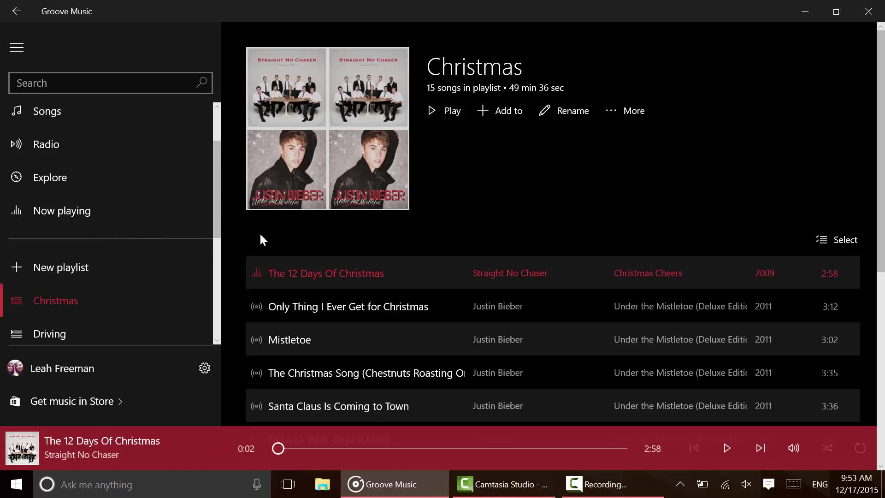
# Review the Add to, Start radio and other actions for "The 12 Days Of Christmas" again without choosing one.
pyautogui.rightClick(360, 270)
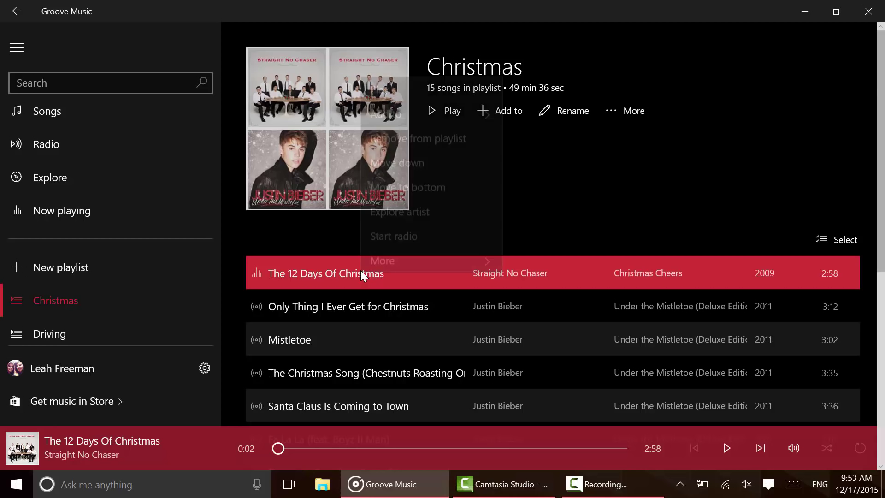
pyautogui.moveTo(438, 111)
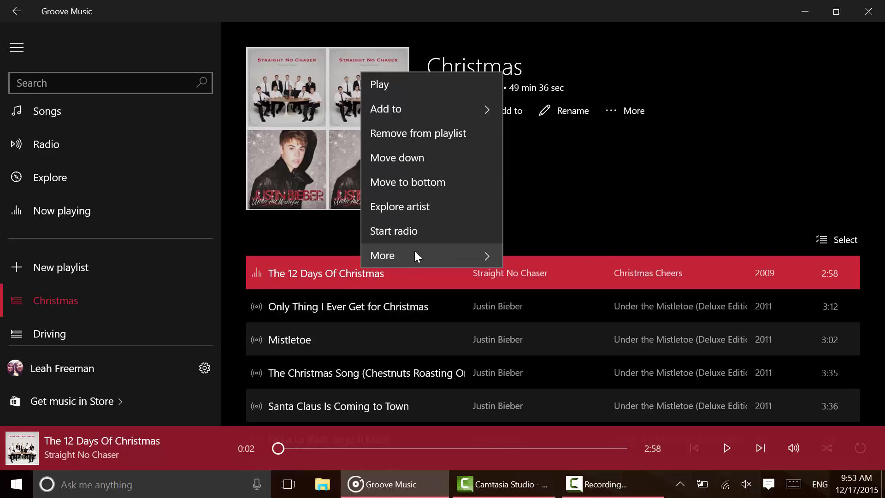
pyautogui.moveTo(417, 255)
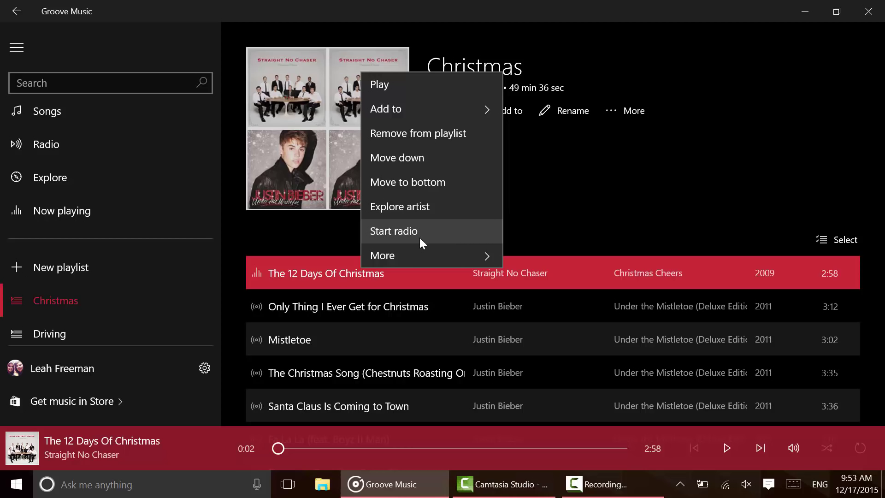
pyautogui.click(554, 211)
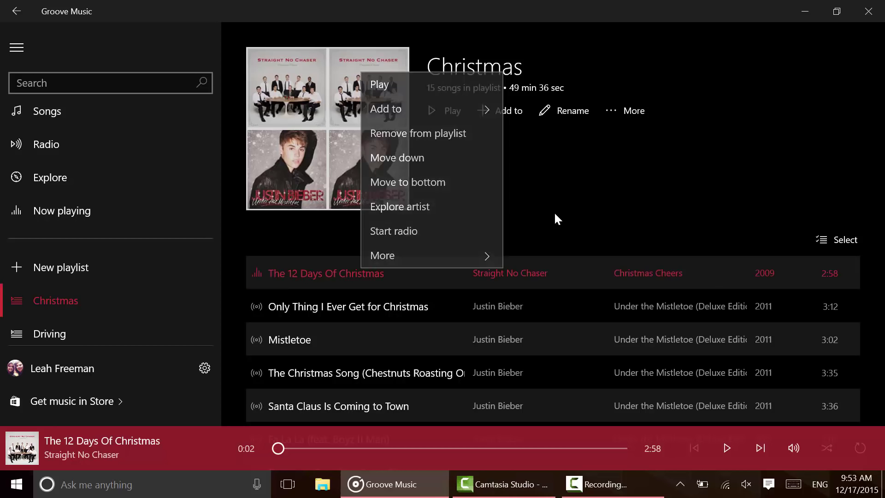
# Open the Radio page and play the Straight No Chaser station.
pyautogui.click(54, 151)
pyautogui.scroll(-2, 462, 284)
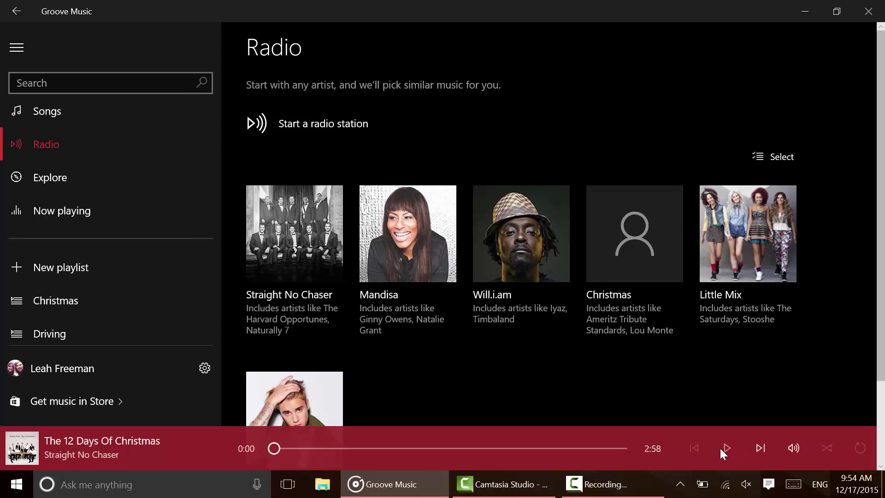
pyautogui.click(275, 255)
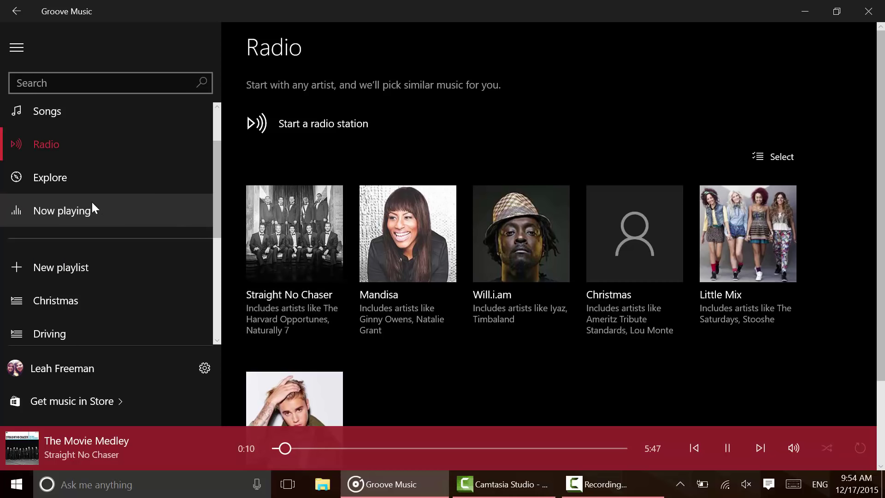
# Open the Now playing view and look through the radio station's queued songs.
pyautogui.click(72, 221)
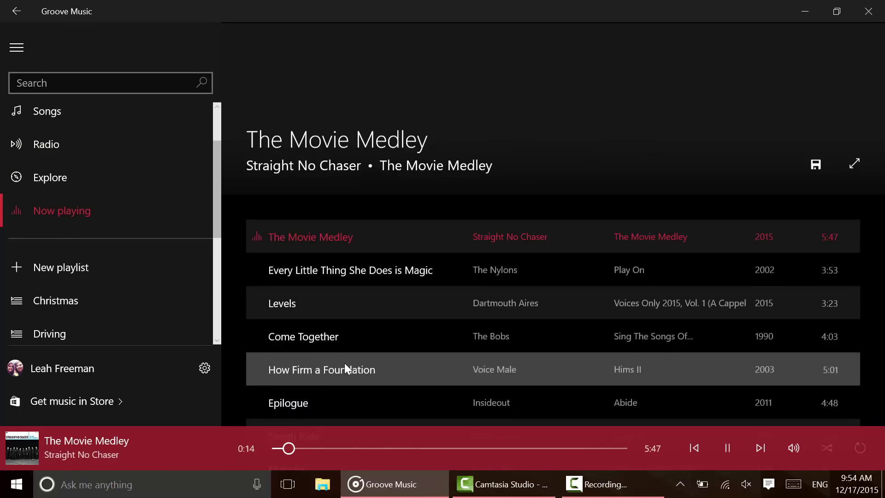
pyautogui.scroll(-3, 373, 267)
pyautogui.scroll(-2, 381, 276)
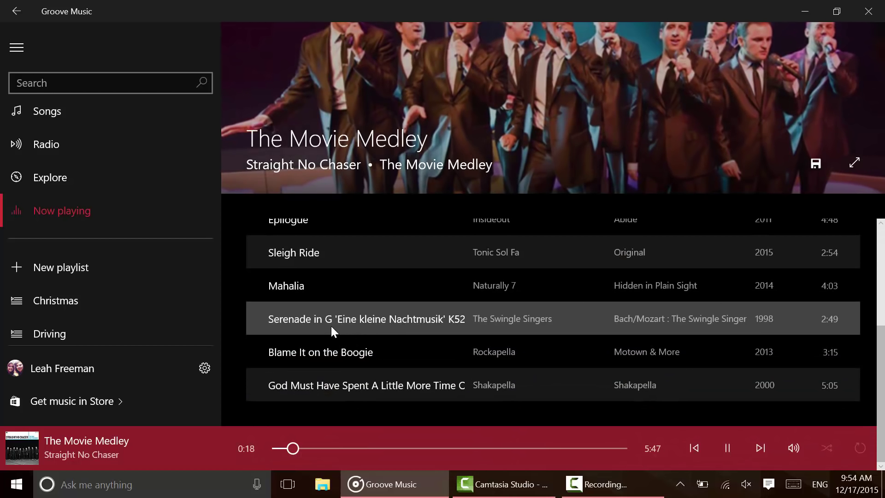
pyautogui.scroll(1, 330, 325)
pyautogui.scroll(4, 331, 325)
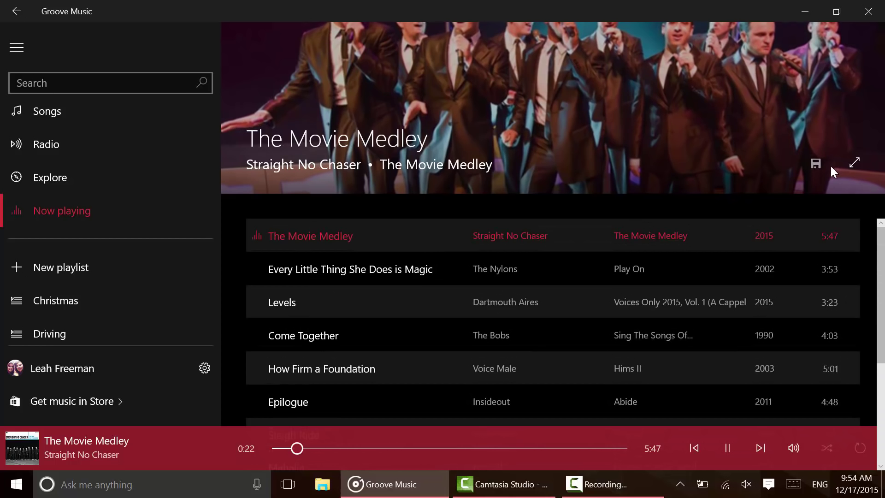
# Show the Now playing view in full screen, and look through the queue again back in the window.
pyautogui.click(852, 165)
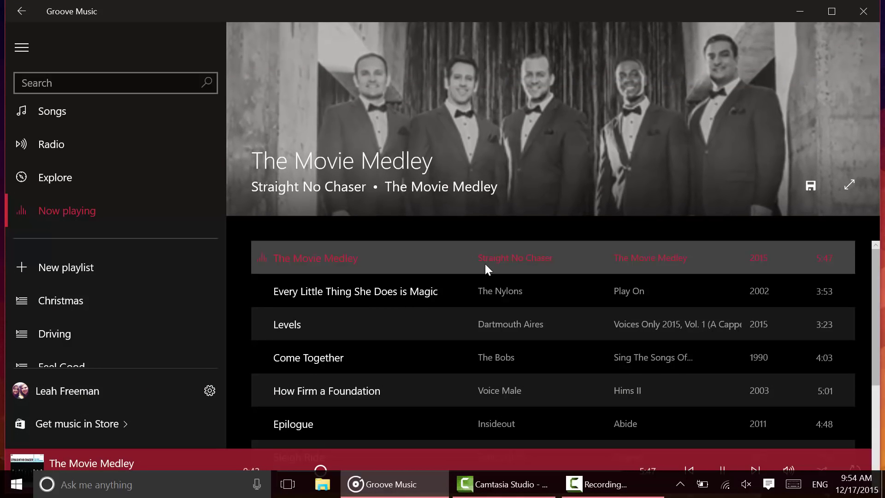
pyautogui.scroll(-3, 447, 332)
pyautogui.scroll(-2, 327, 305)
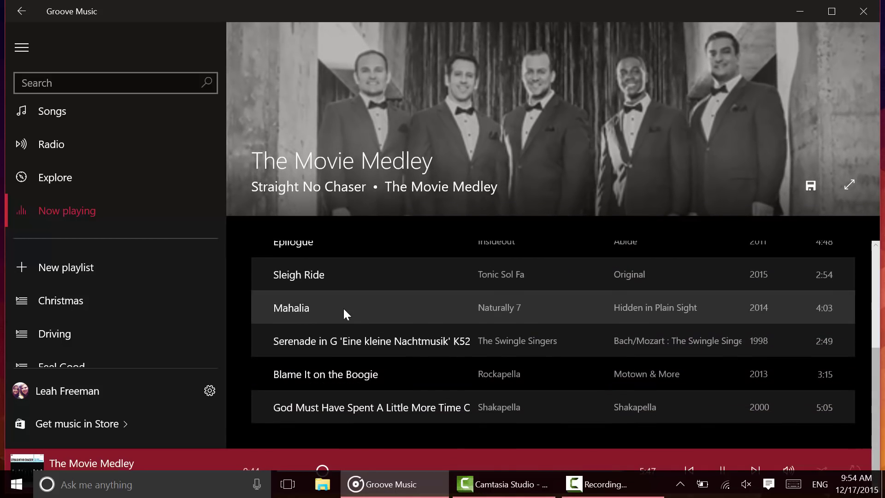
pyautogui.scroll(5, 343, 312)
pyautogui.scroll(2, 57, 197)
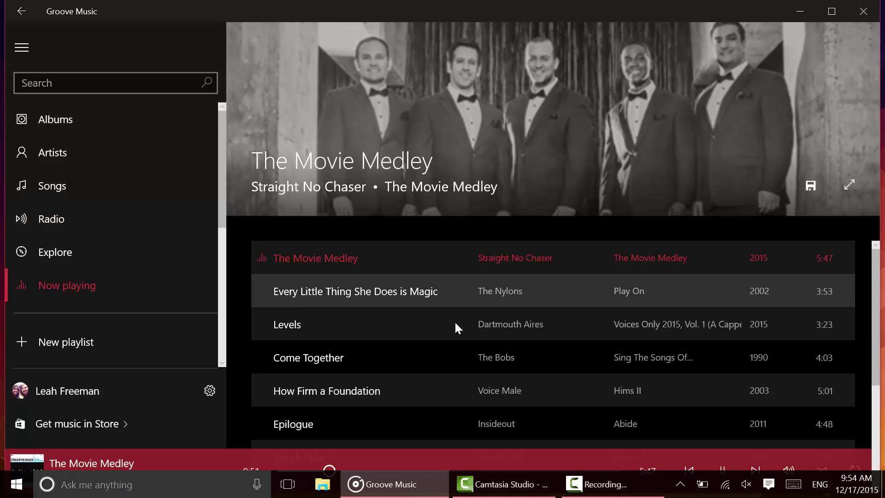
# Open the album "Christmas - The Collection (50 of the Greatest Original Hits)" from Explore's new music and look through its tracks.
pyautogui.click(79, 251)
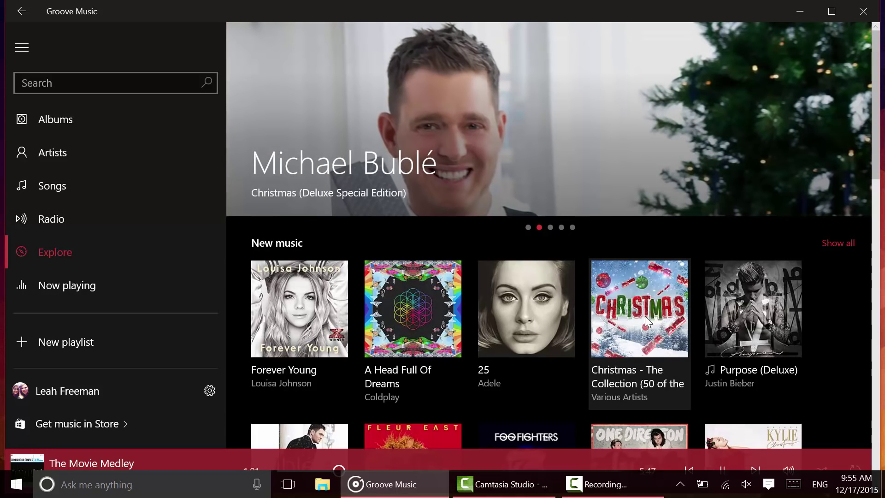
pyautogui.click(645, 316)
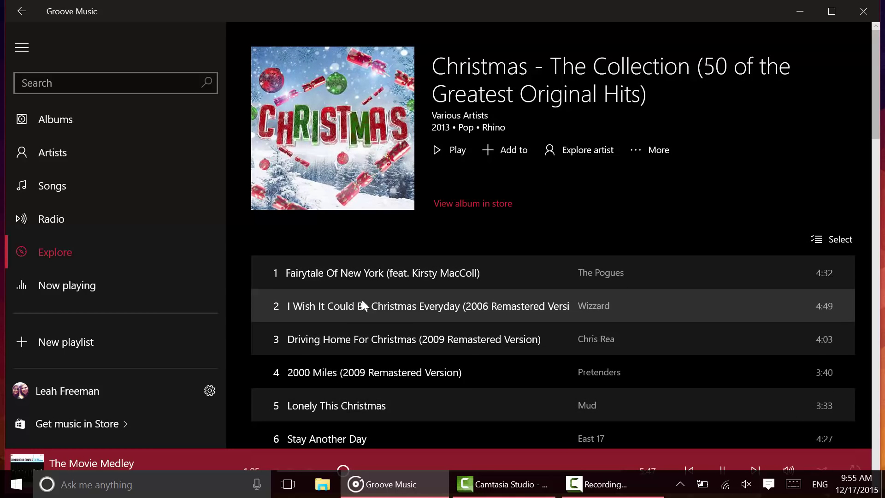
pyautogui.scroll(-3, 362, 304)
pyautogui.scroll(-10, 406, 308)
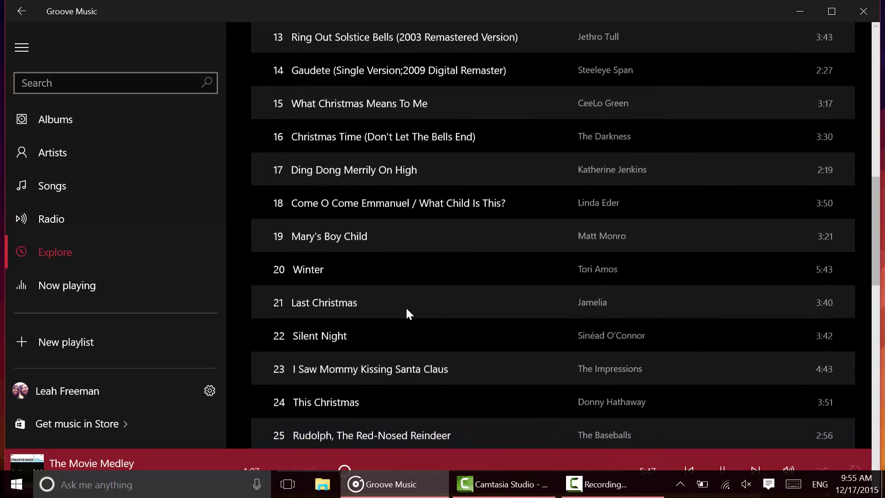
pyautogui.scroll(-12, 405, 306)
pyautogui.scroll(20, 405, 306)
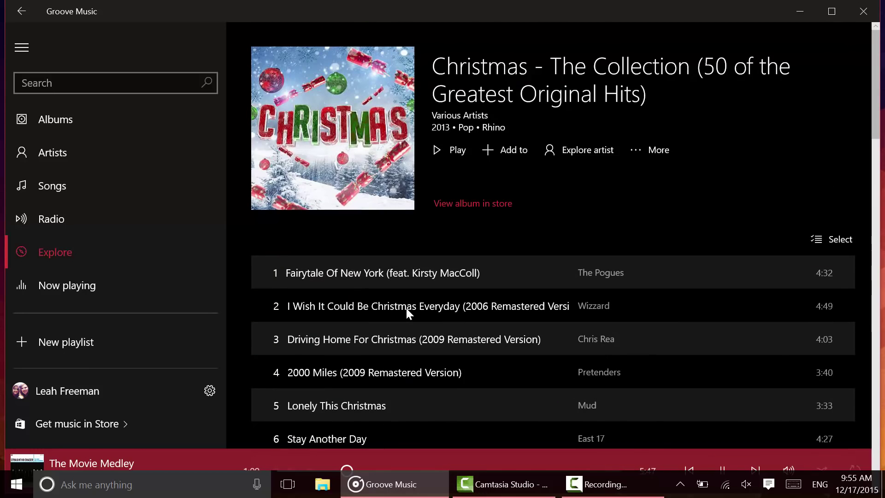